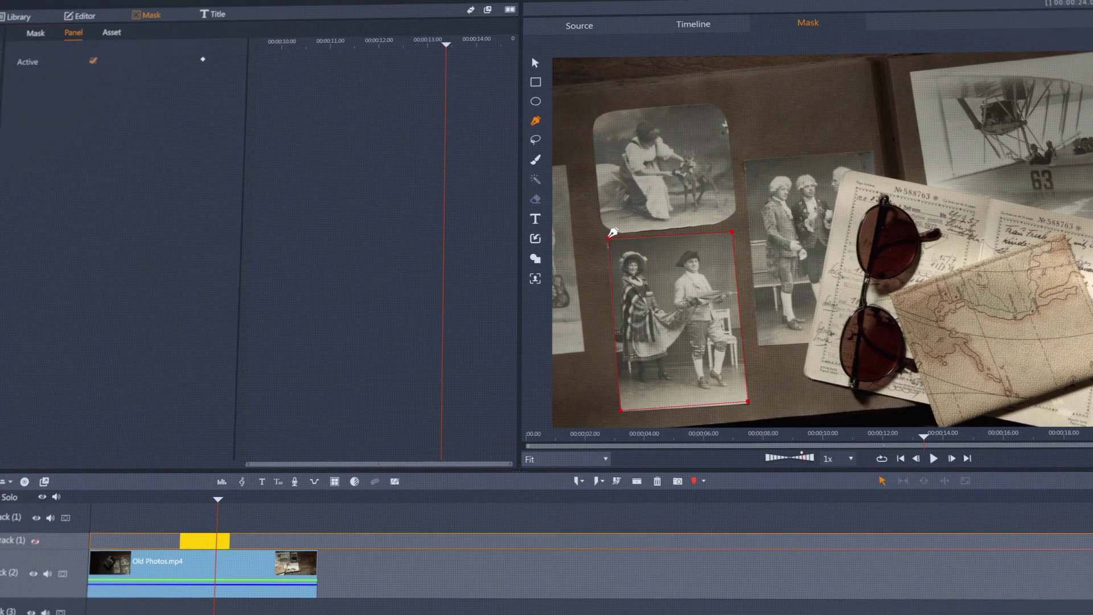
Step: Track the framed photo's mask, then replace it with a Smart Edge mask painted over the boy's hat, face and shirt
left_click(152, 98)
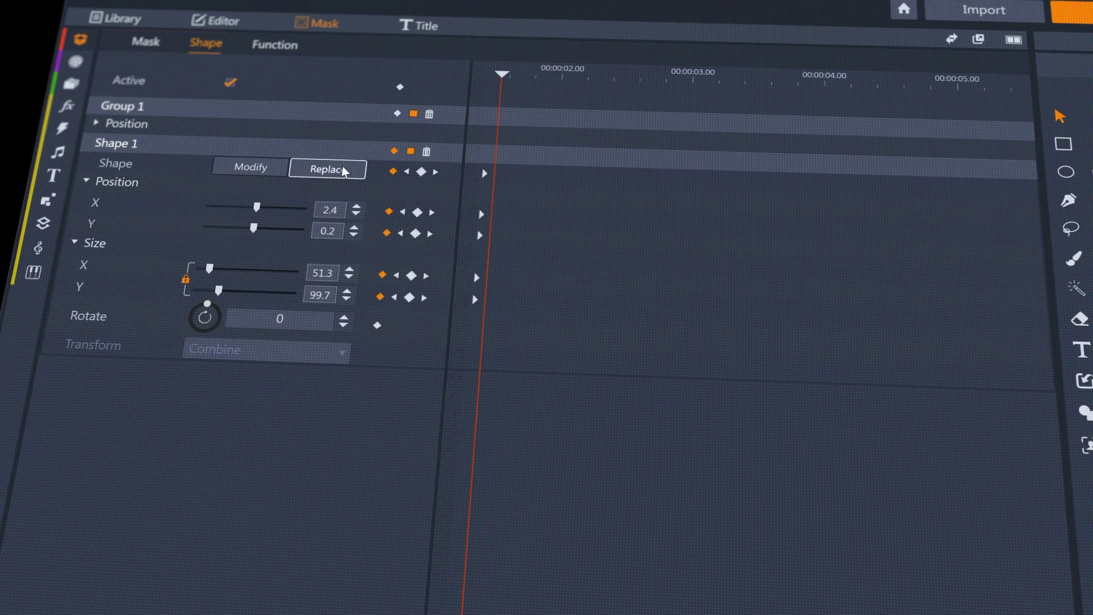
left_click(349, 171)
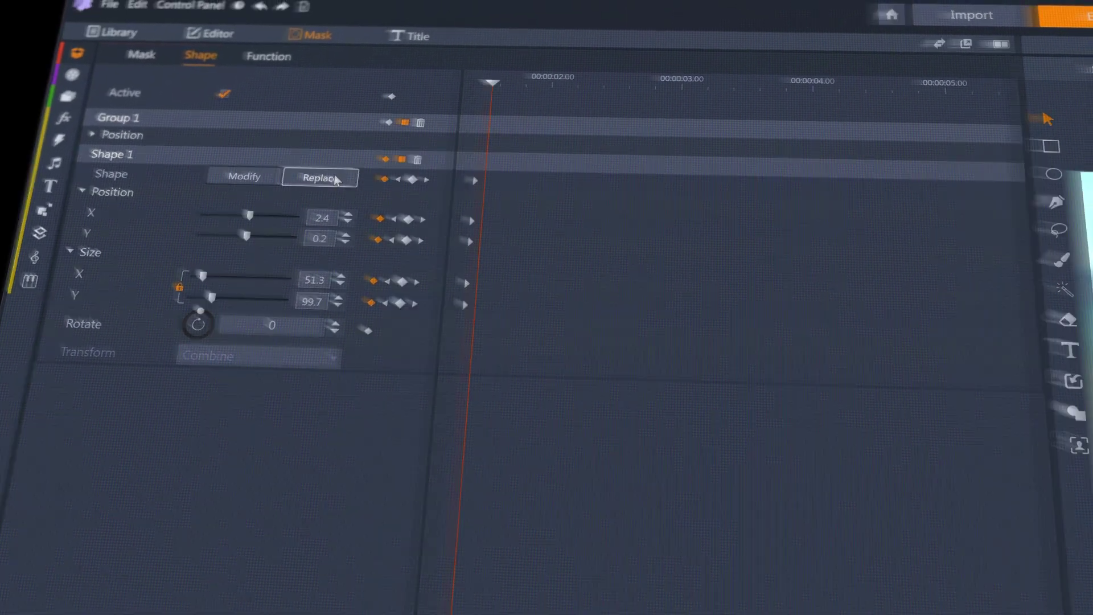
mouse_move(916, 158)
left_mouse_down()
mouse_move(957, 313)
mouse_move(946, 375)
mouse_move(838, 364)
mouse_move(1018, 378)
left_mouse_up()
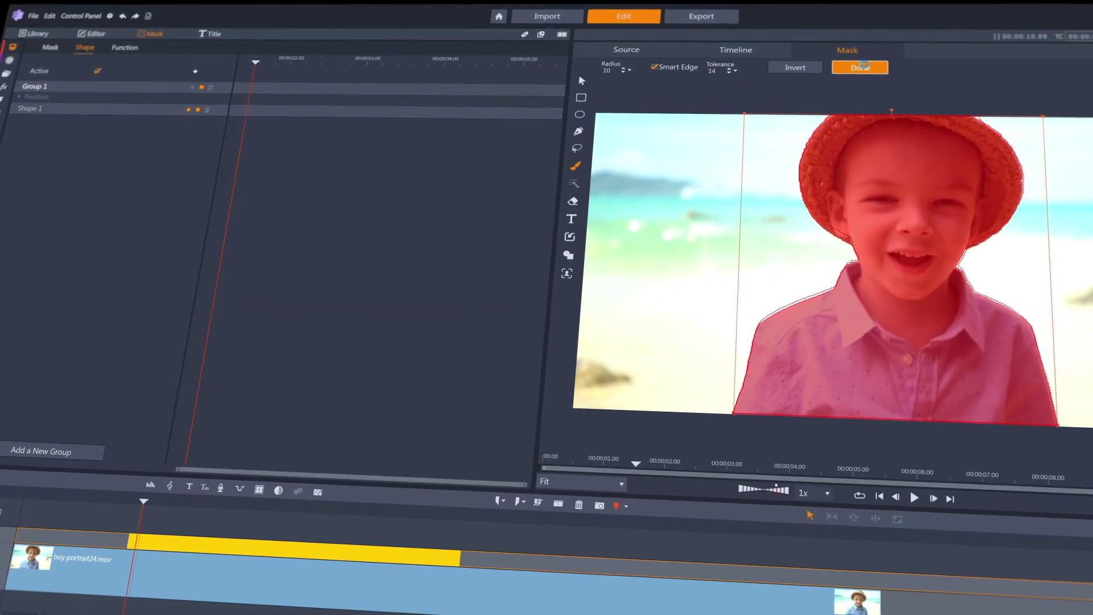
left_click(881, 72)
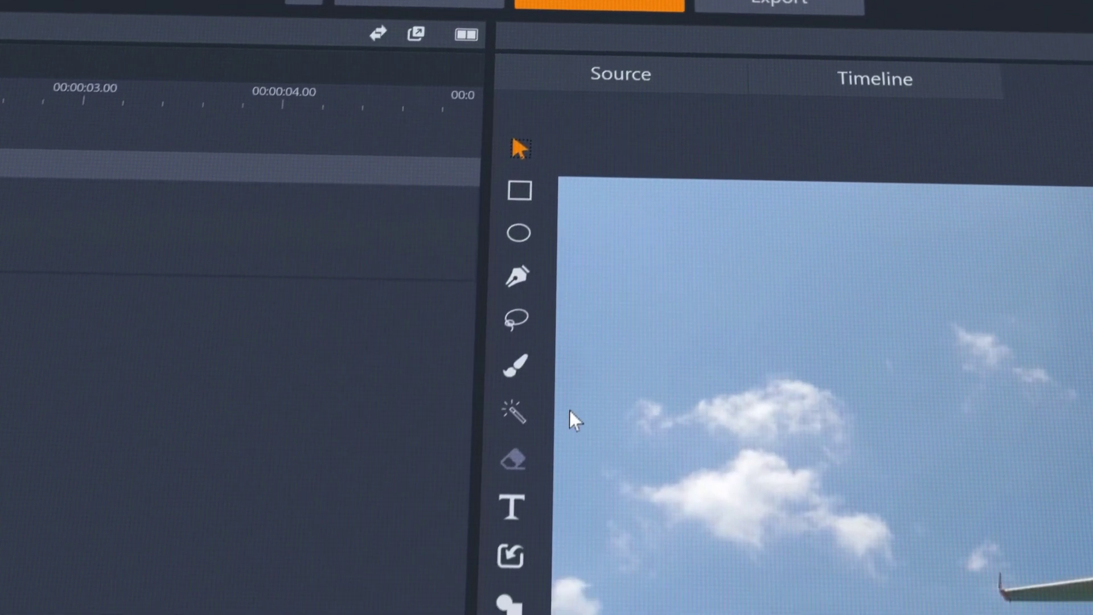
Step: Brush-paint a Smart Edge mask over the whole plane at tolerance 16 and finish it
left_click(527, 319)
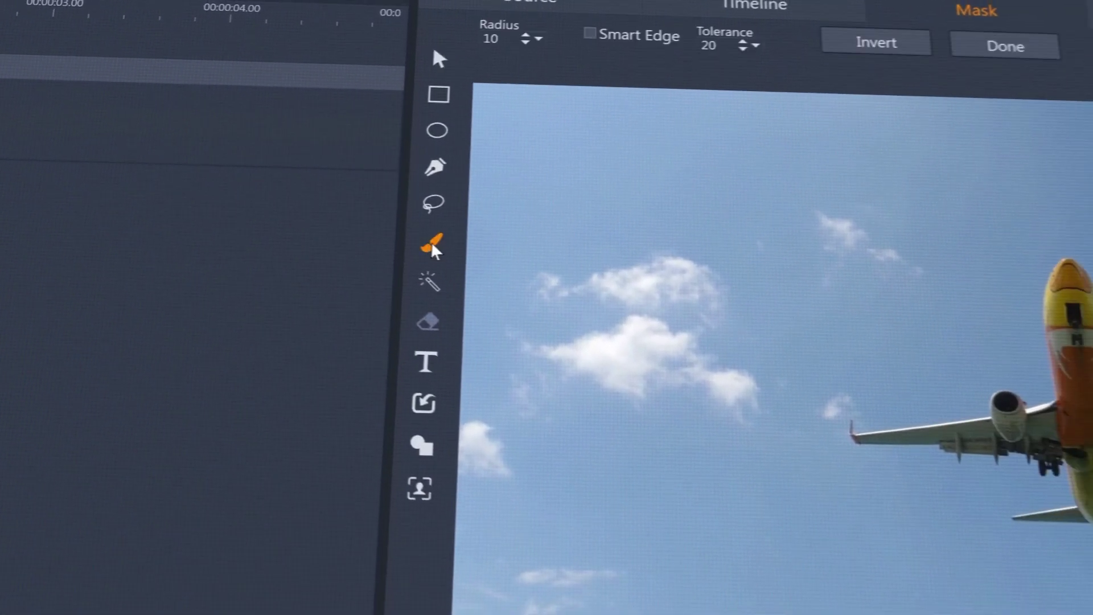
mouse_move(927, 297)
left_mouse_down()
mouse_move(901, 370)
mouse_move(866, 386)
left_mouse_up()
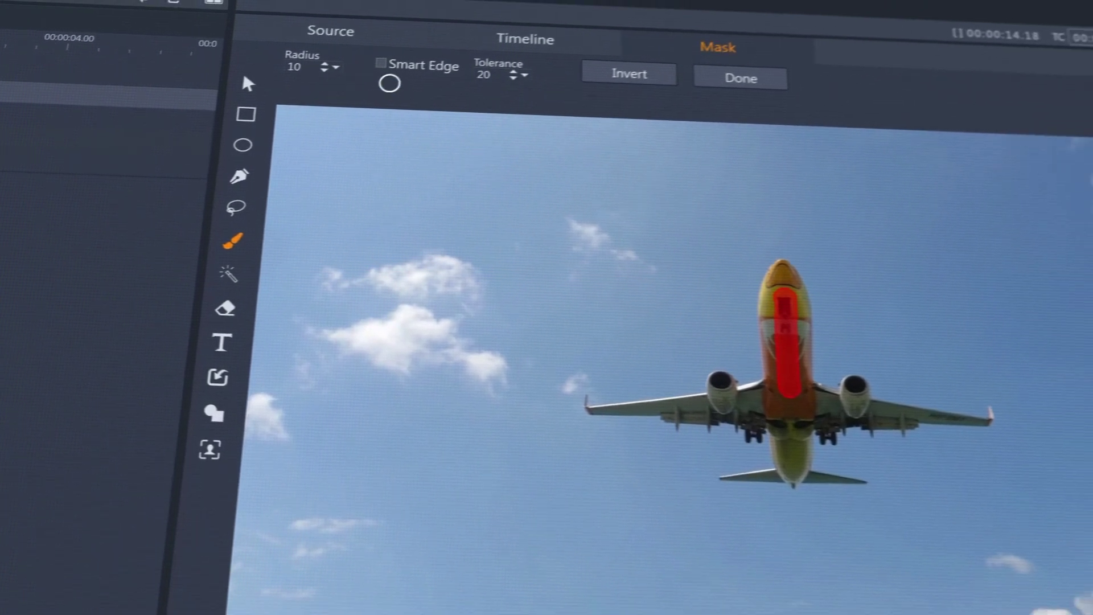
left_click(349, 68)
left_click(478, 83)
left_click(478, 82)
left_click(478, 83)
left_click(478, 83)
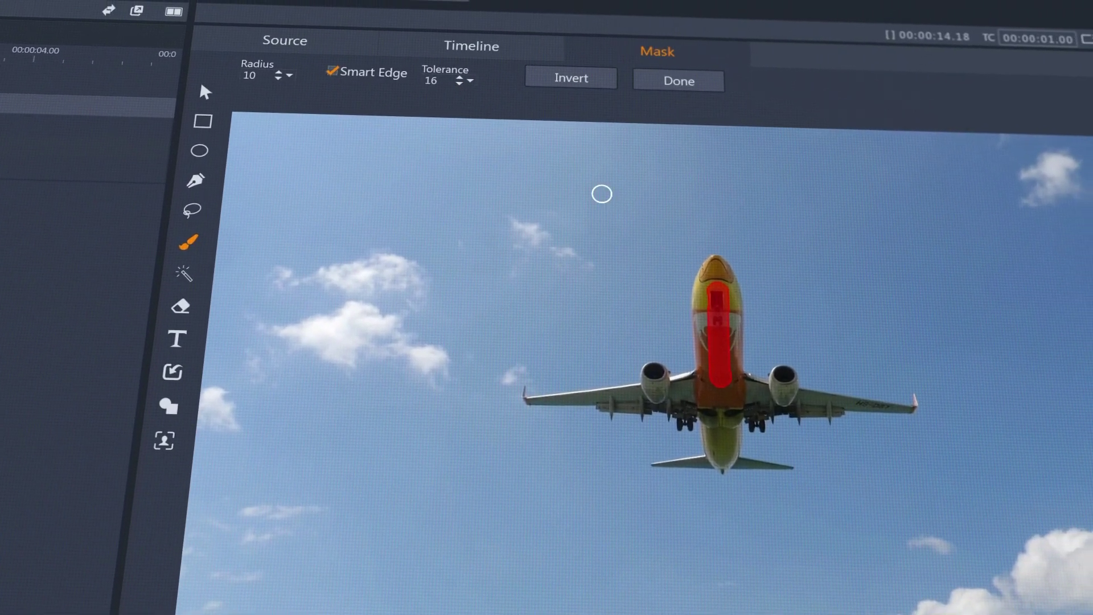
left_click_drag(709, 275, 700, 357)
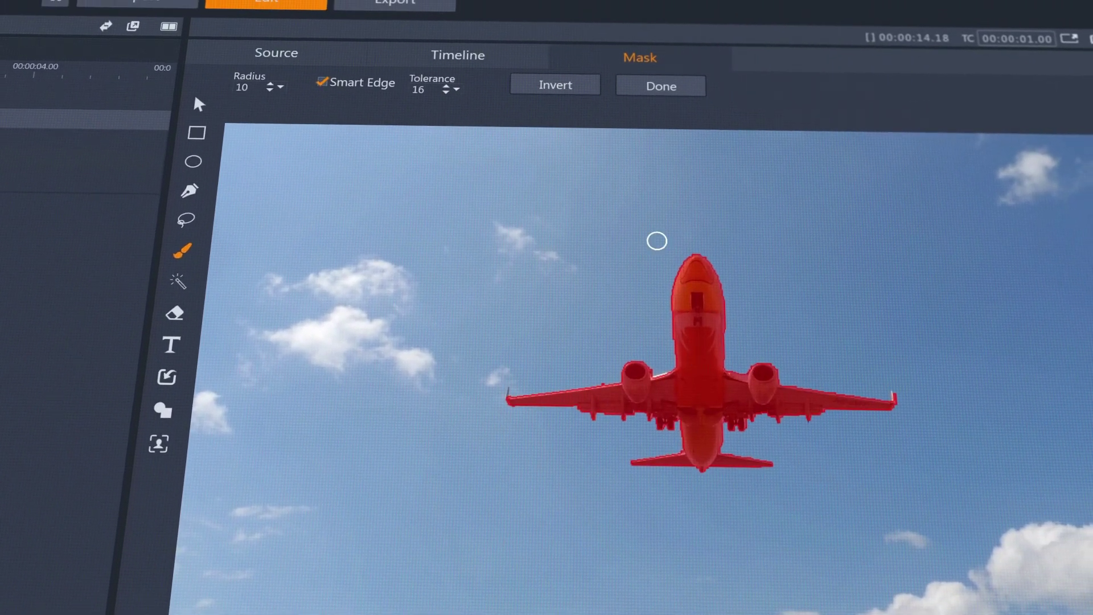
left_click(650, 90)
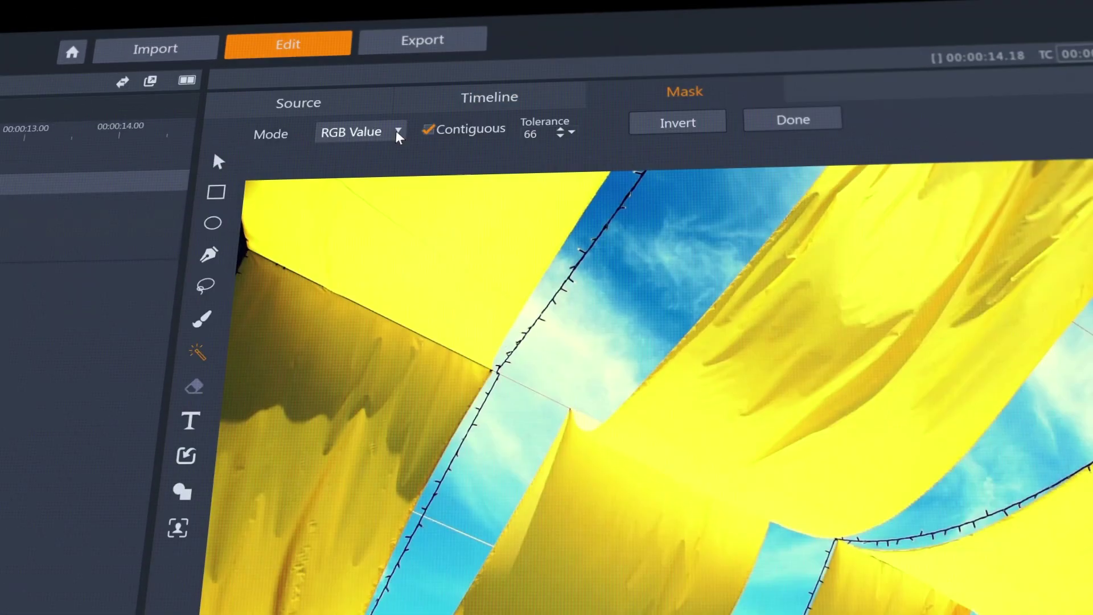
Step: Mask all the yellow flags with the magic wand in Color mode, Contiguous unchecked
left_click(349, 131)
left_click(358, 192)
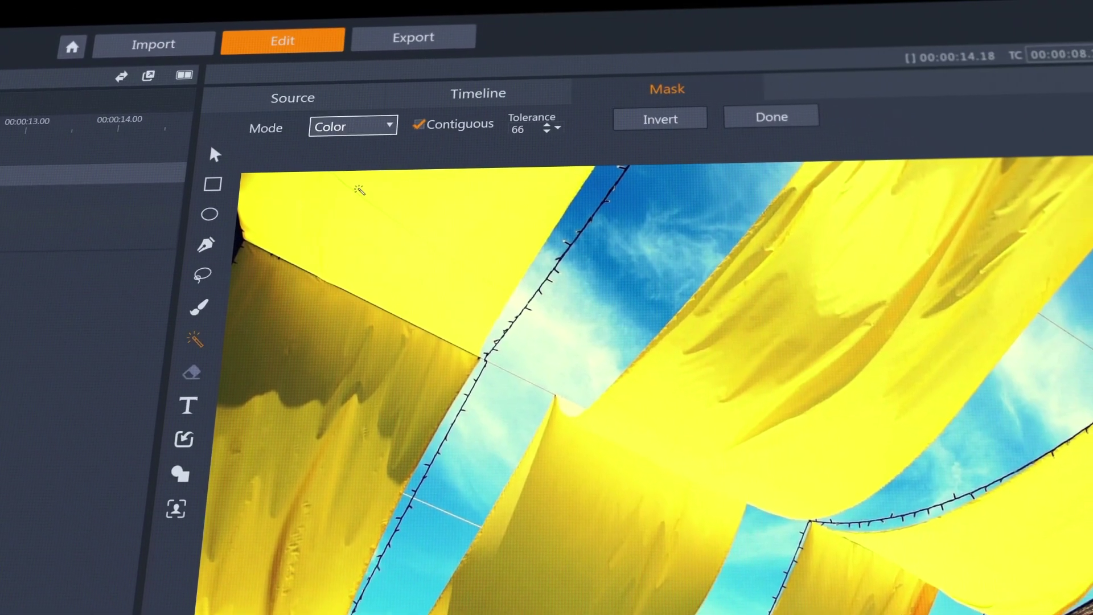
left_click(359, 190)
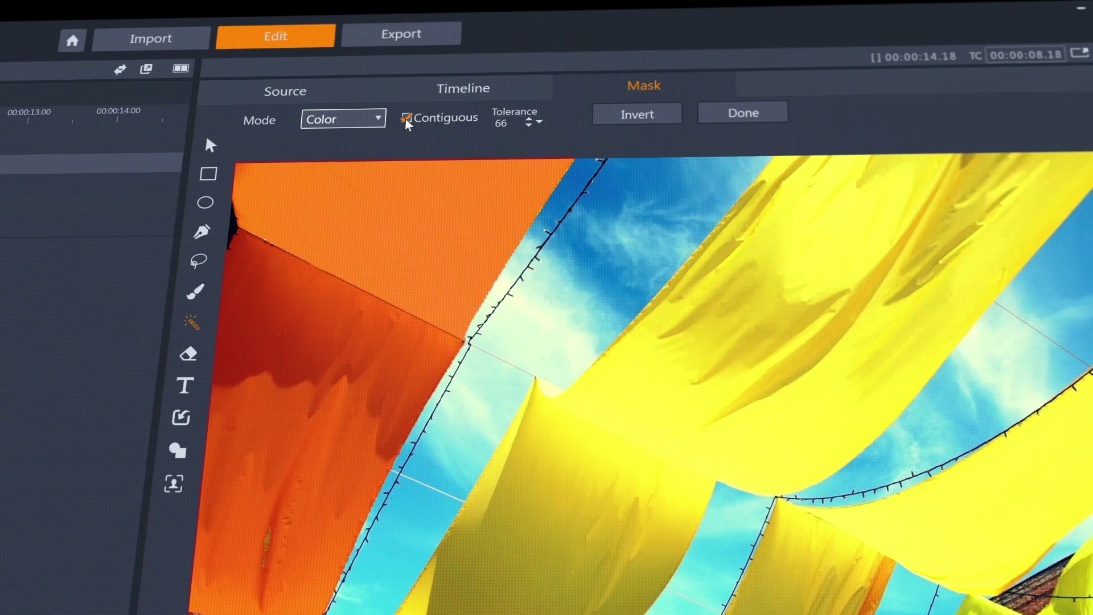
left_click(406, 120)
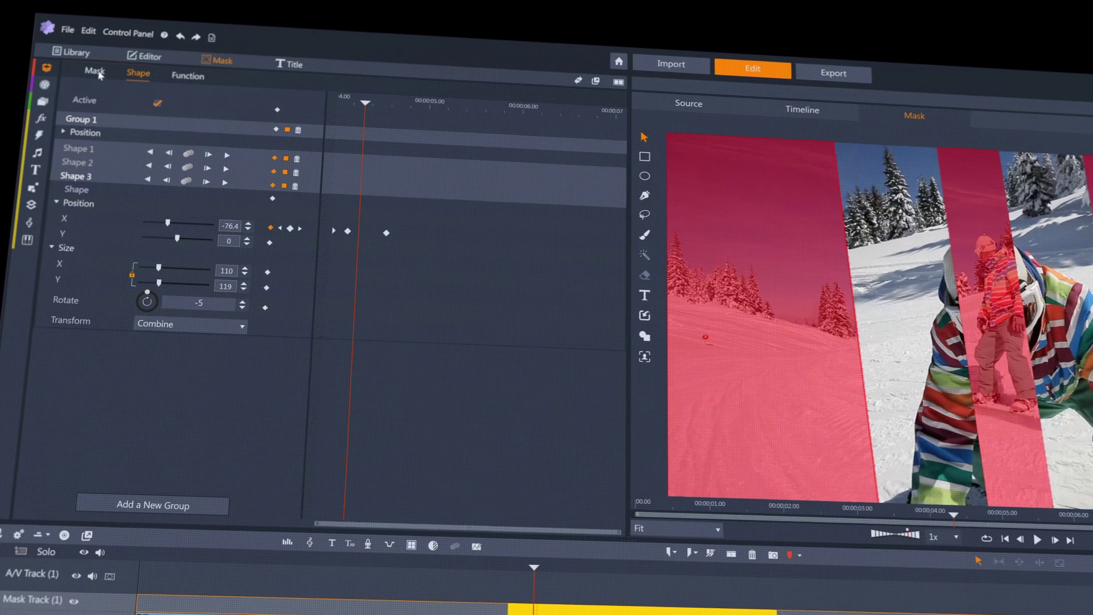
Step: Load the saved mask track onto the girl-and-dog clip from the Mask options
left_click(81, 88)
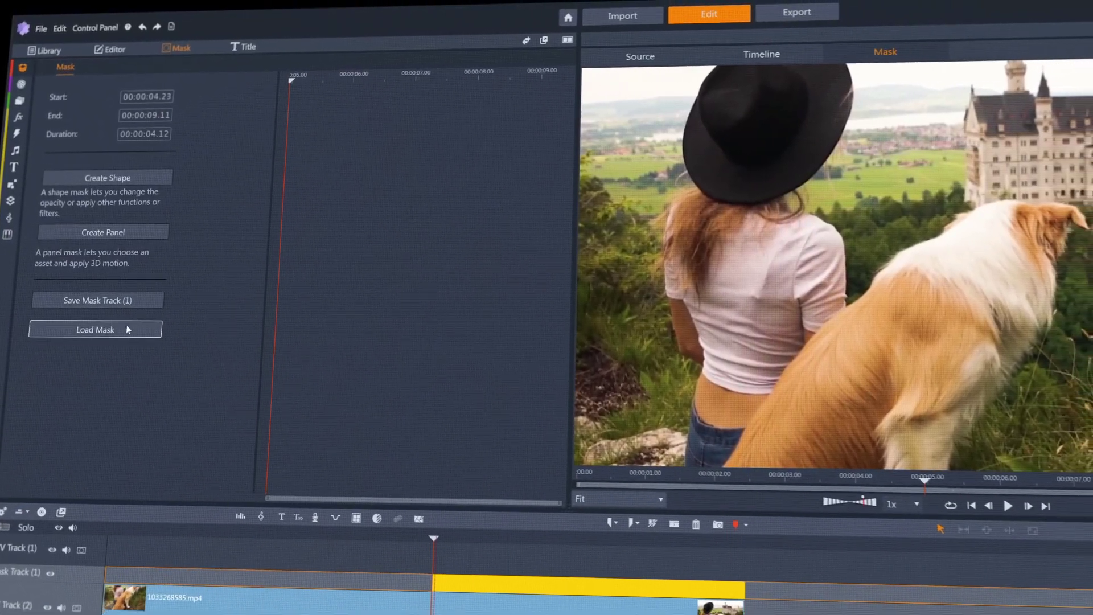
left_click(136, 325)
left_click(594, 386)
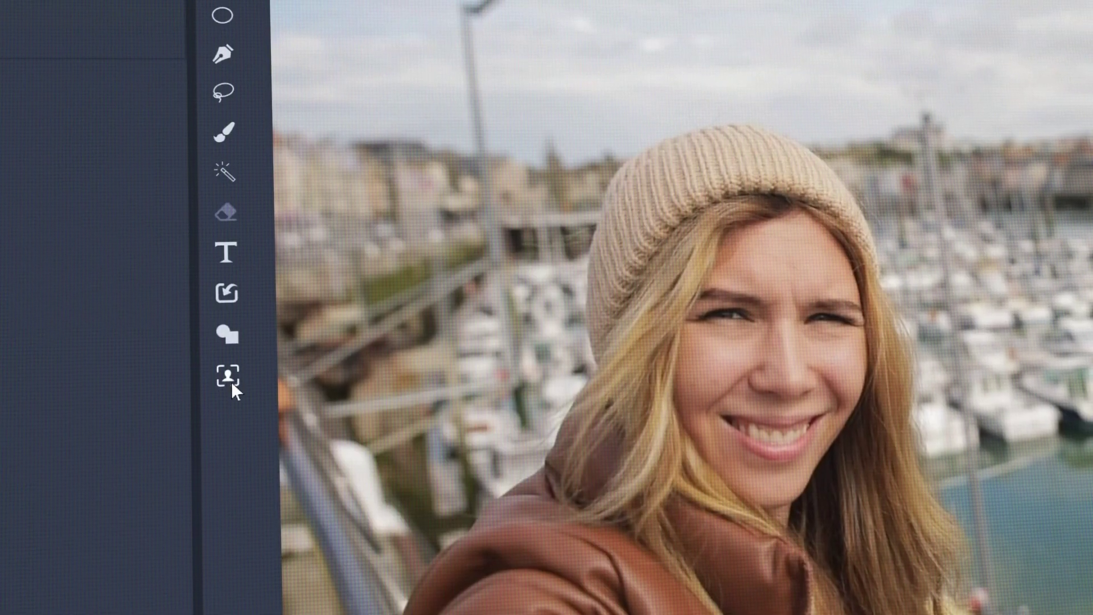
Step: Auto-create a face mask on the woman, track it through the clip, and apply the Mosaic function
left_click(238, 378)
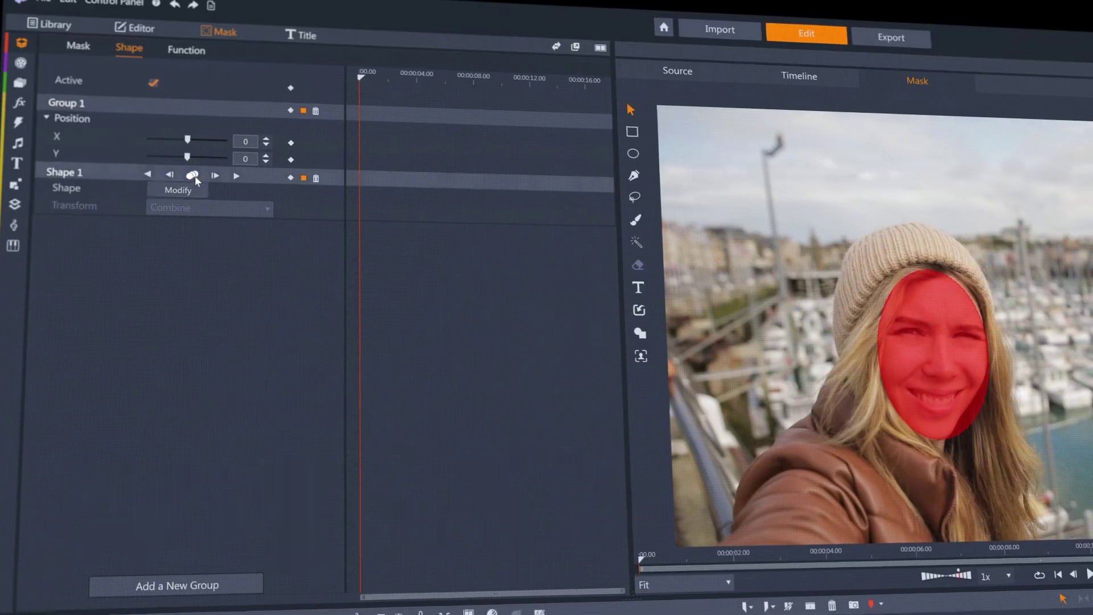
left_click(186, 172)
left_click(385, 74)
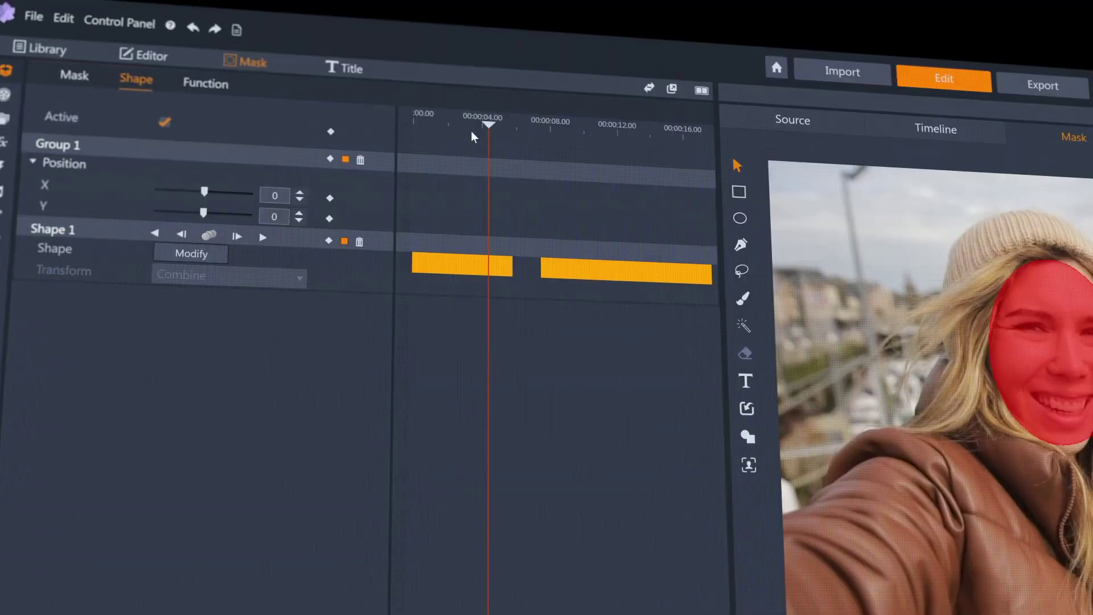
left_click(220, 86)
left_click(223, 132)
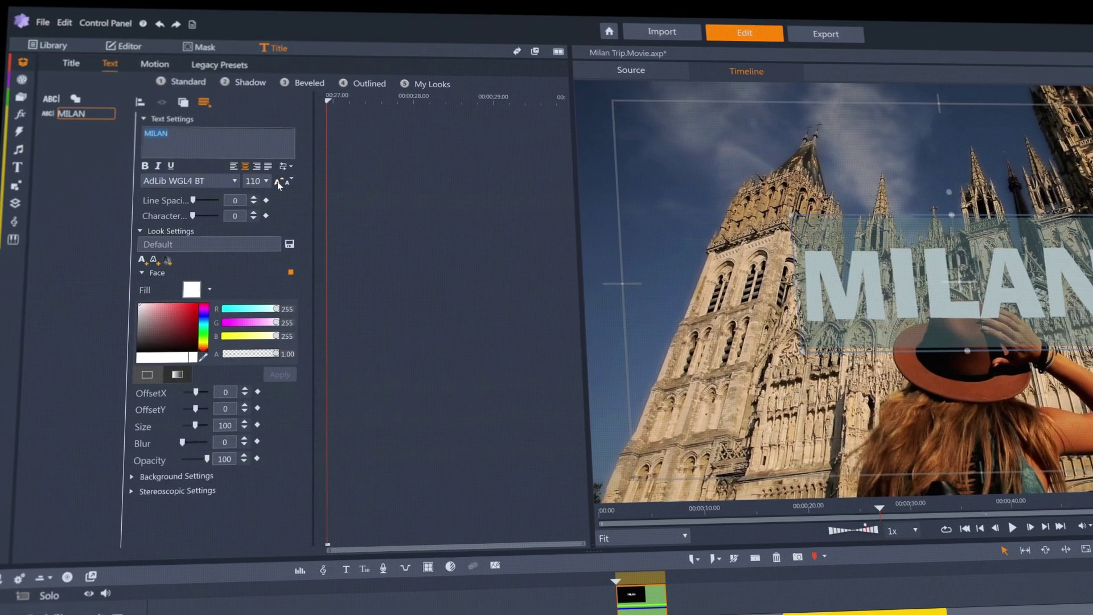
Step: Give the MILAN title the AdLib WGL4 BT font, a dark blue fill and a white edge
left_click(275, 179)
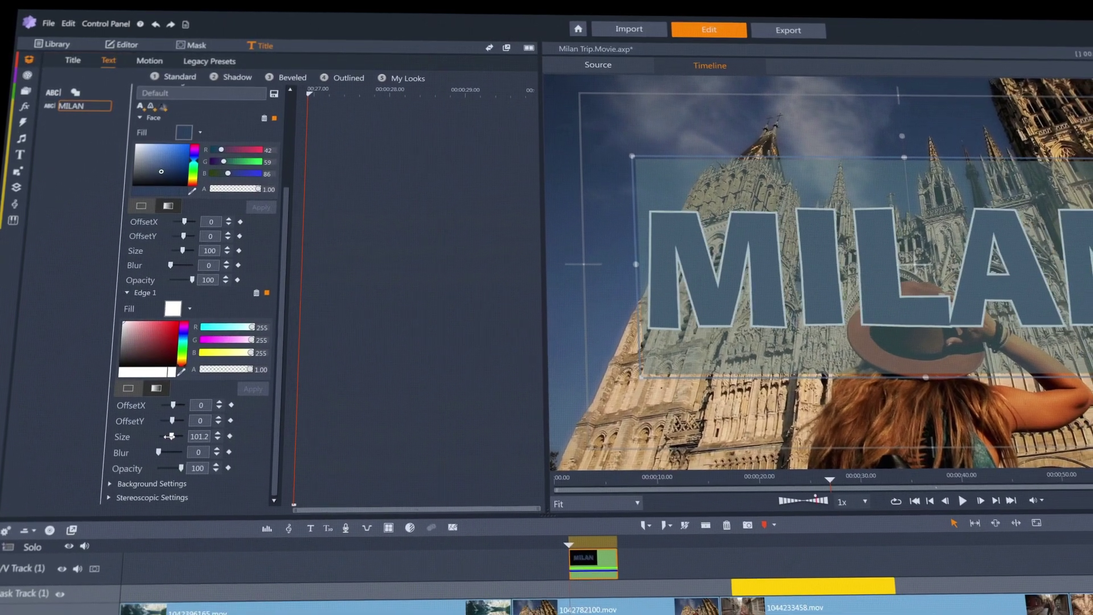
left_click(153, 64)
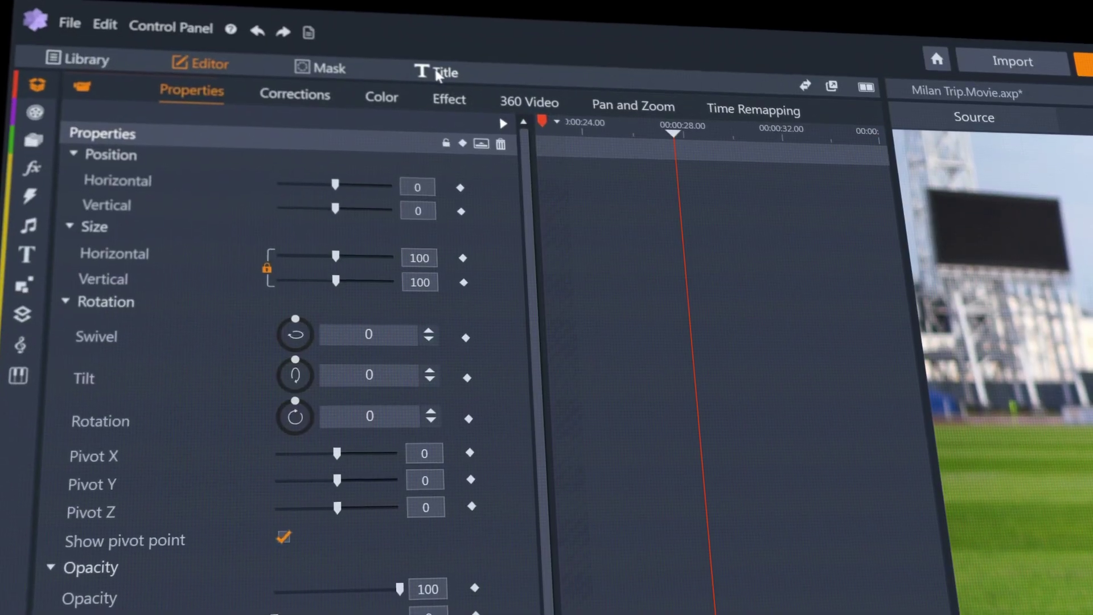
left_click(436, 69)
Step: Start a new title, set its motion keyframes, and change the BUSTER GOOD BOI title's font
left_click(258, 136)
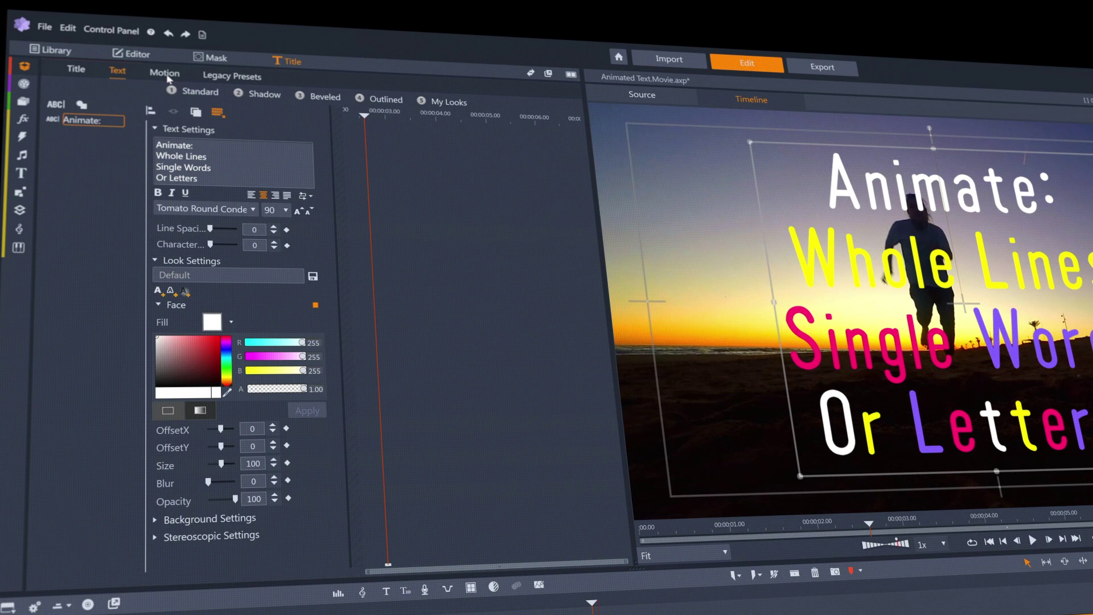
left_click(165, 74)
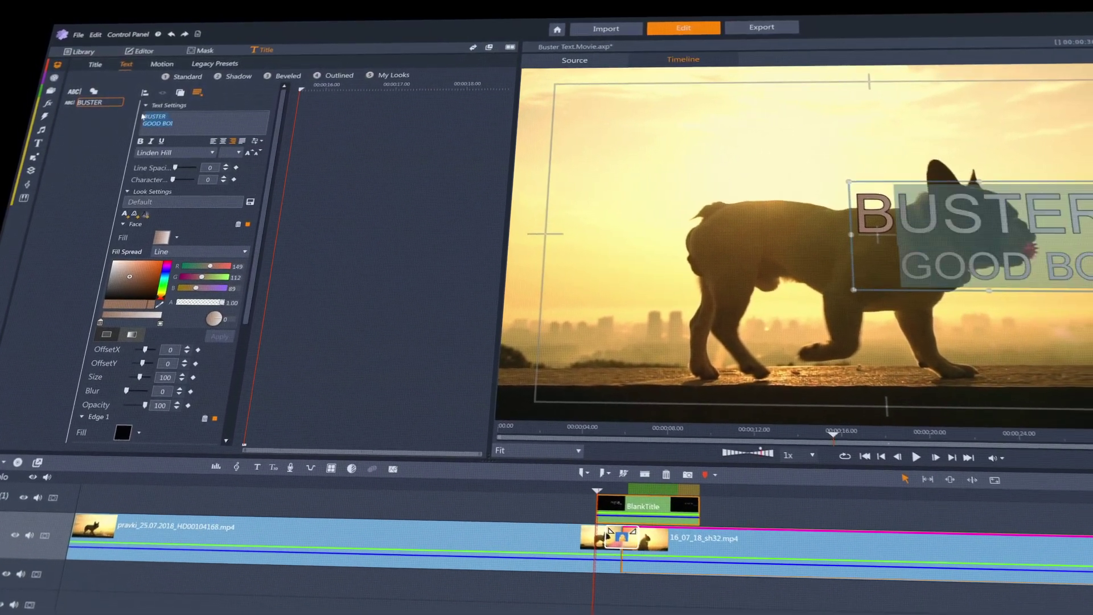
left_click(226, 155)
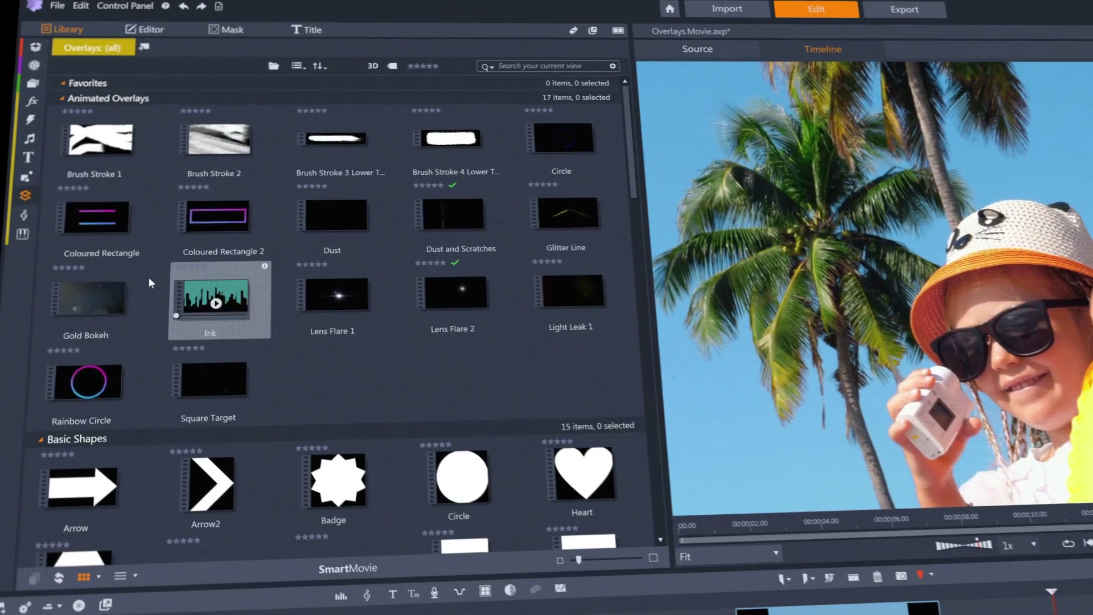
Step: Drag the Gold Bokeh overlay onto the track above the last timeline clip
left_click_drag(85, 279, 911, 578)
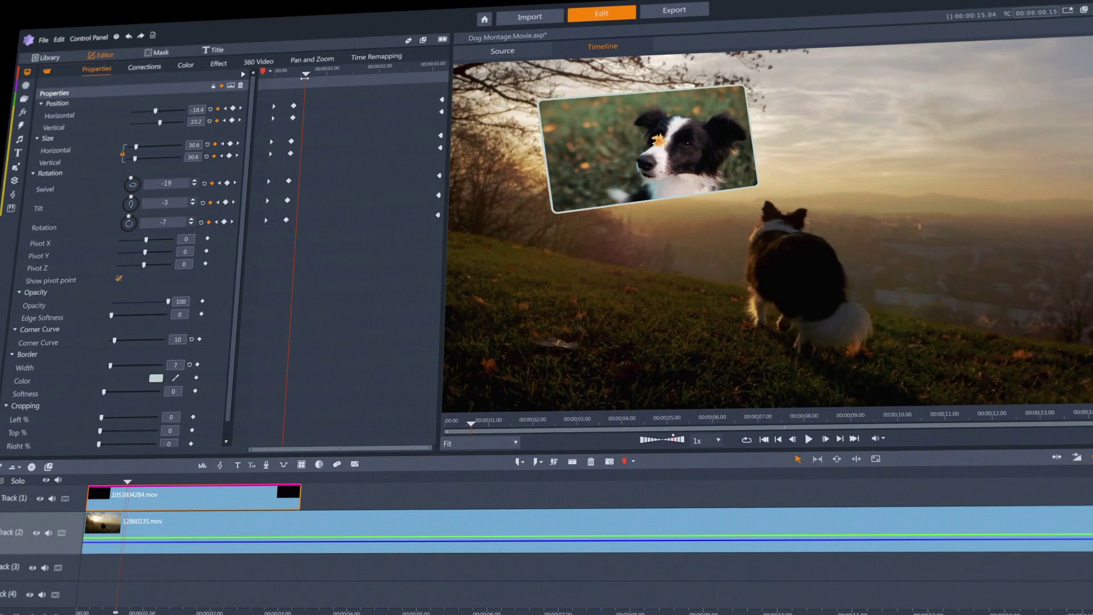
Step: Copy the Swivel keyframe, check 'Fine tune keyframes for Picture in Picture' in Project Notes, and type 'Deliver Edit'
right_click(304, 184)
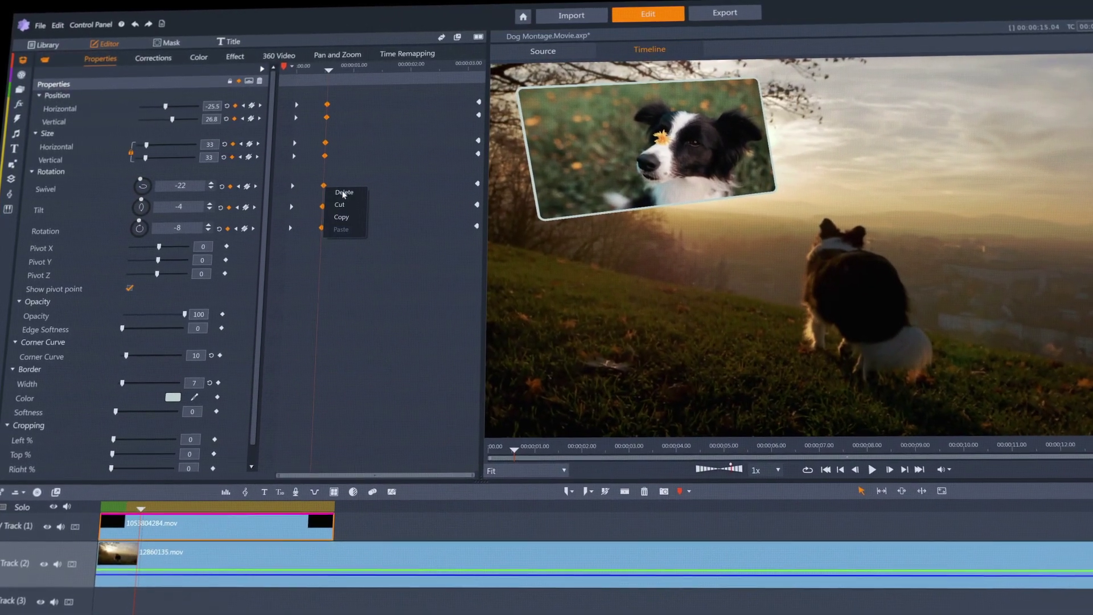
left_click(352, 219)
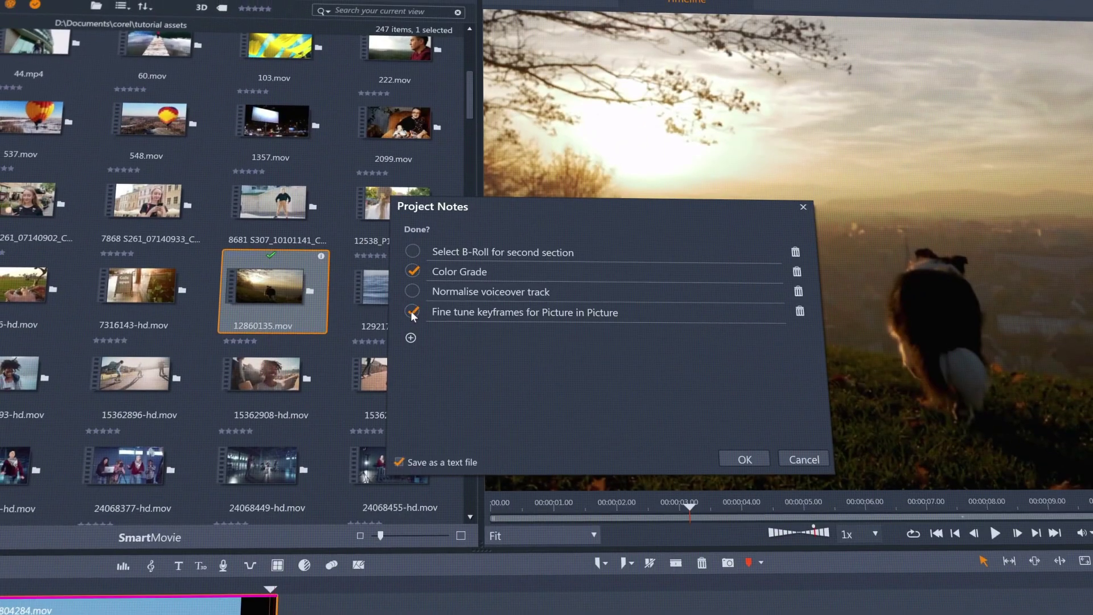
left_click(409, 336)
type("Deliver Edit")
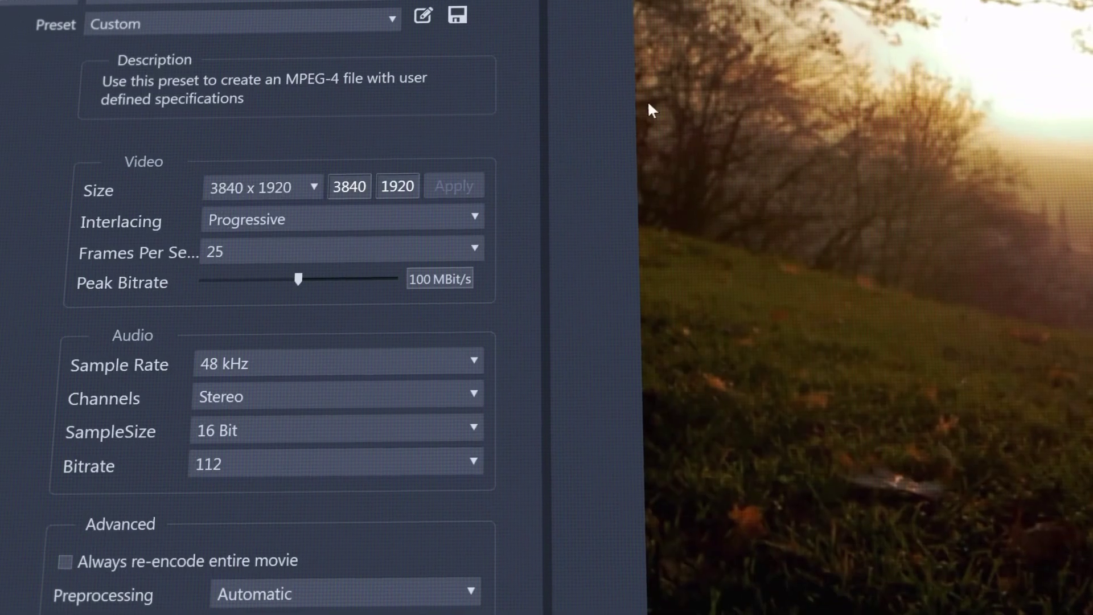
Step: Set the export's peak bitrate to 200 MBit/s and play the project preview
left_click_drag(269, 293, 379, 296)
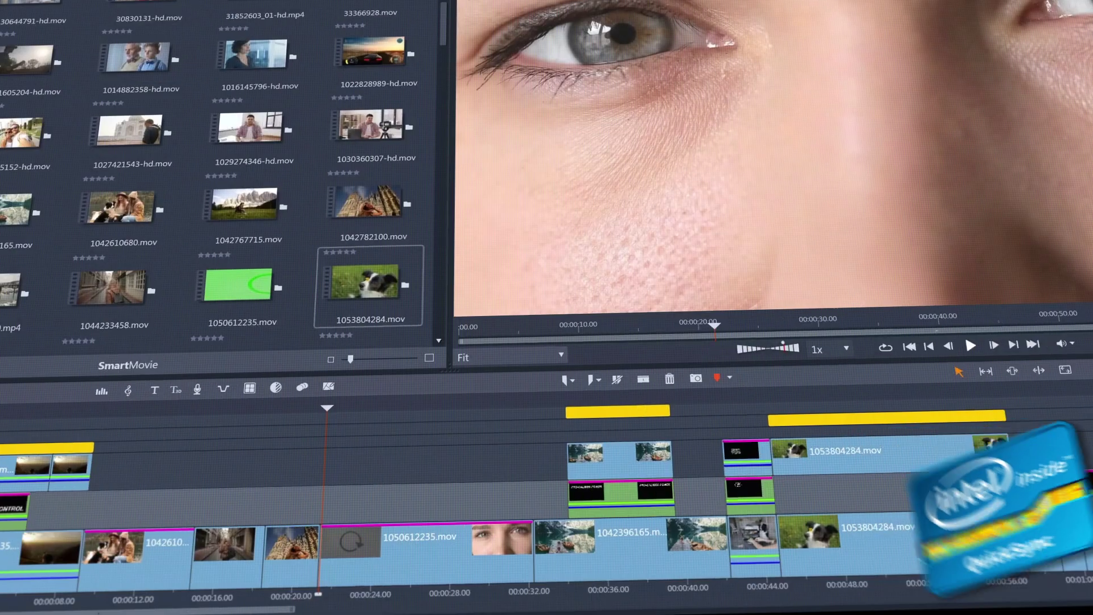
key("space")
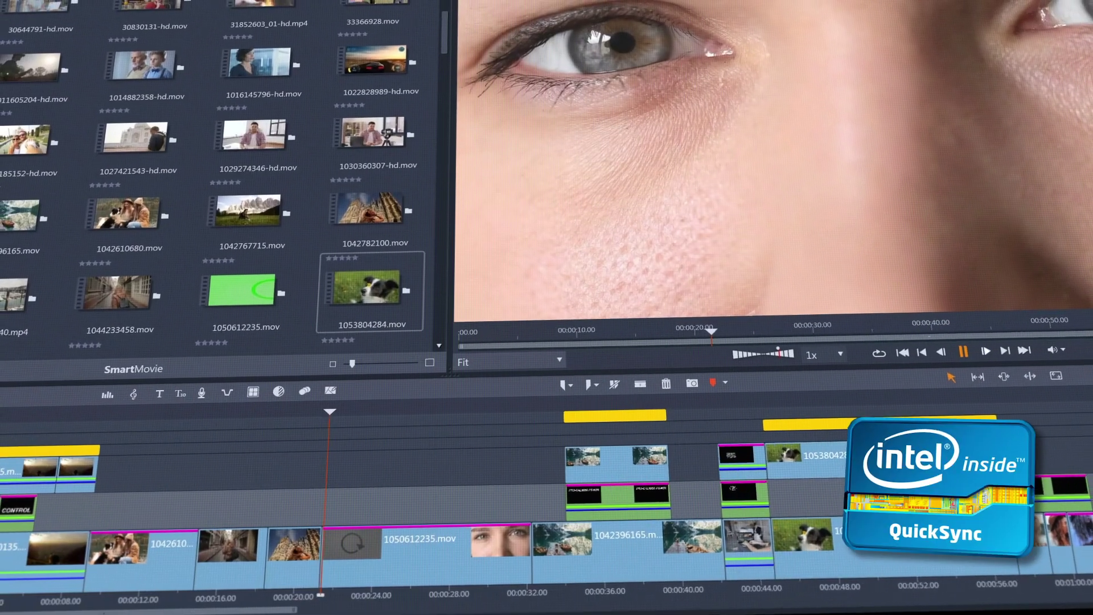